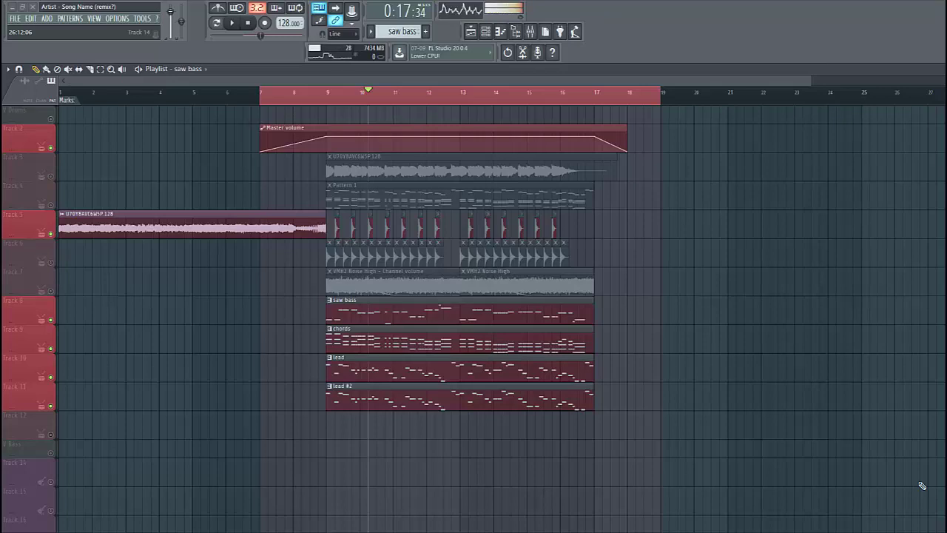
# - Audition the arrangement, then open the saw bass pattern's notes and the Channel Rack
pyautogui.press('space')
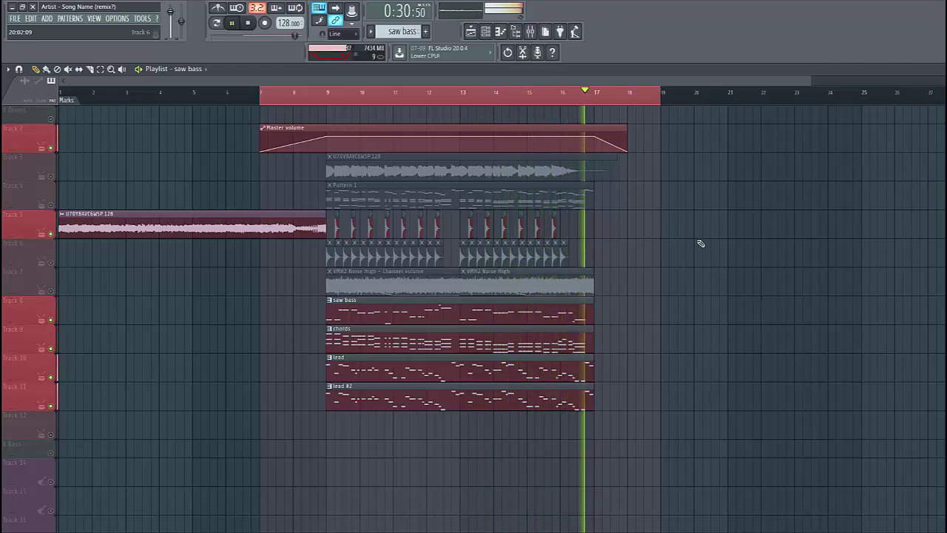
pyautogui.press('space')
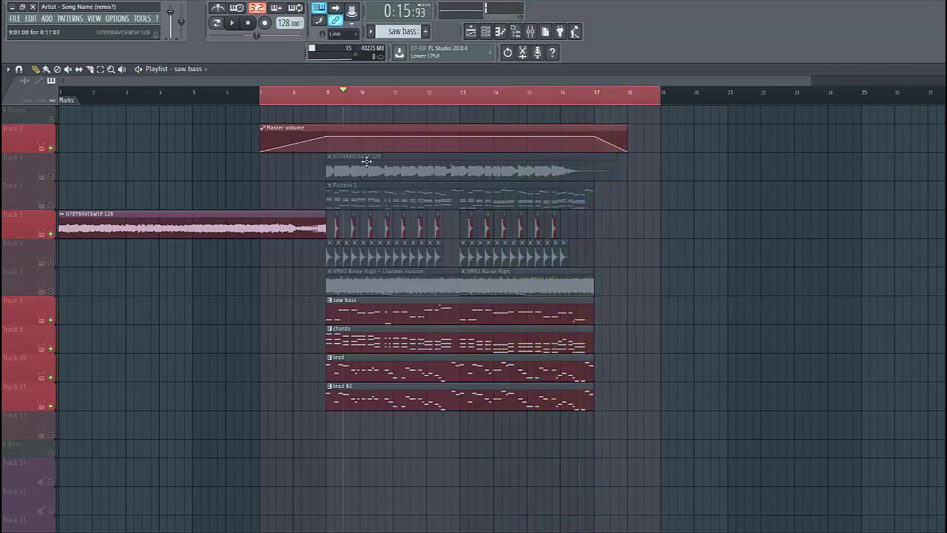
pyautogui.doubleClick(394, 312)
pyautogui.click(218, 23)
pyautogui.press('space')
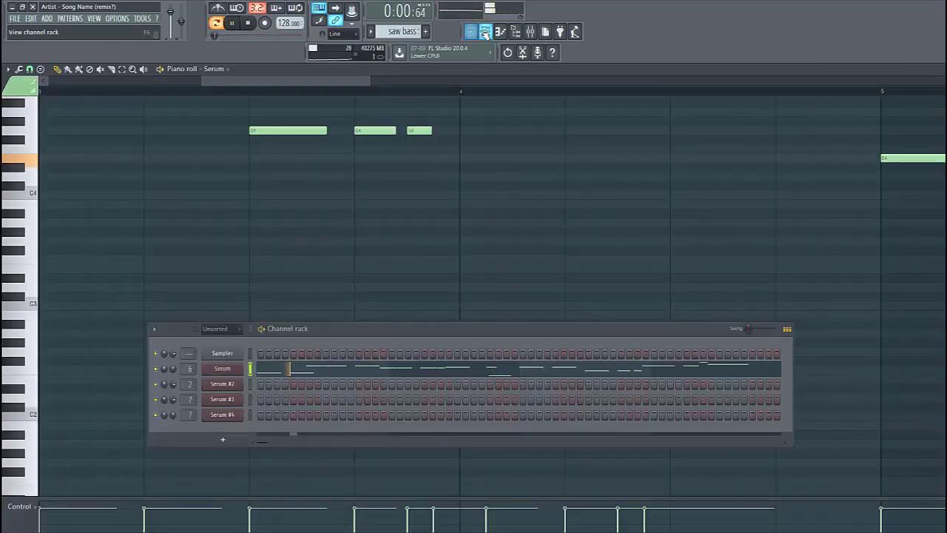
# - Open the bass channel's Serum and load Init Preset, replacing the BS Rocket patch
pyautogui.click(486, 31)
pyautogui.click(222, 369)
pyautogui.press('space')
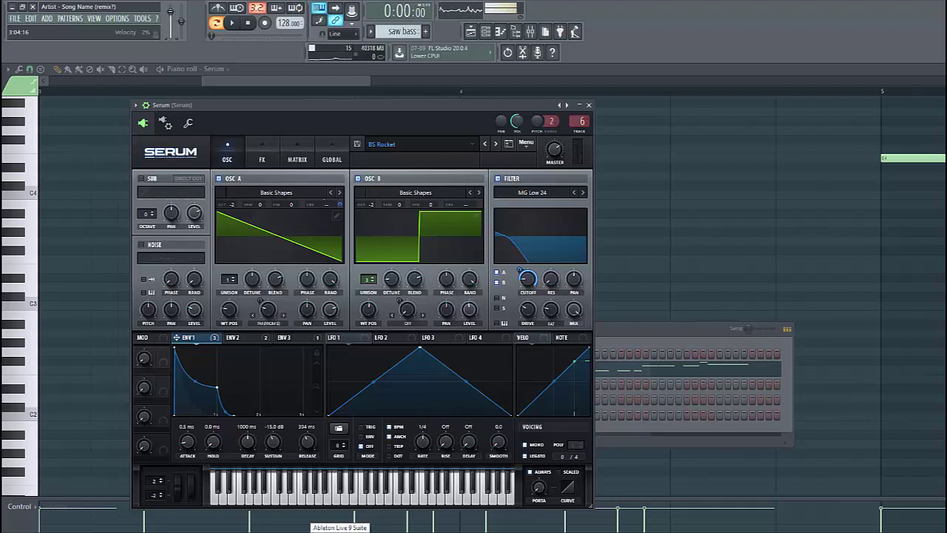
pyautogui.click(526, 143)
pyautogui.click(549, 197)
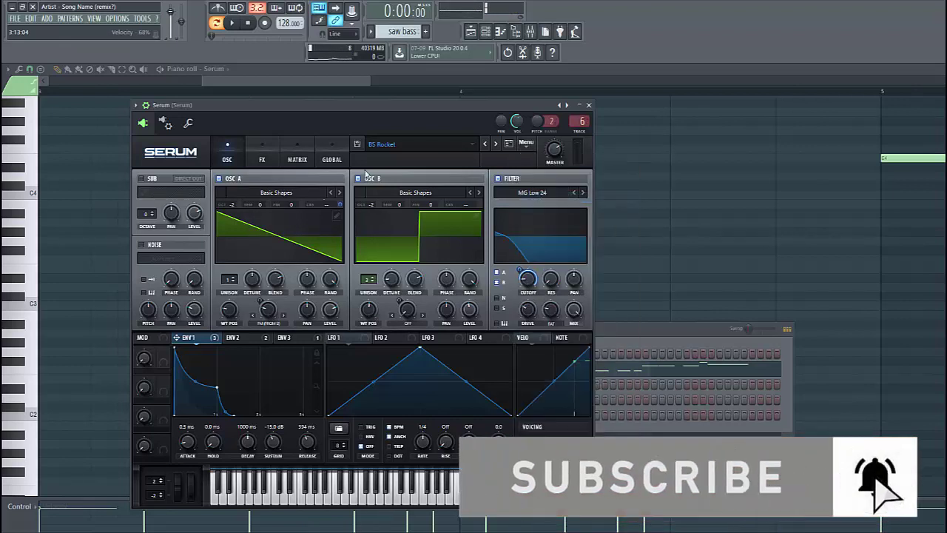
# - Lower Serum's OSC A by an octave while the pattern plays
pyautogui.moveTo(329, 107); pyautogui.dragTo(337, 94)
pyautogui.press('space')
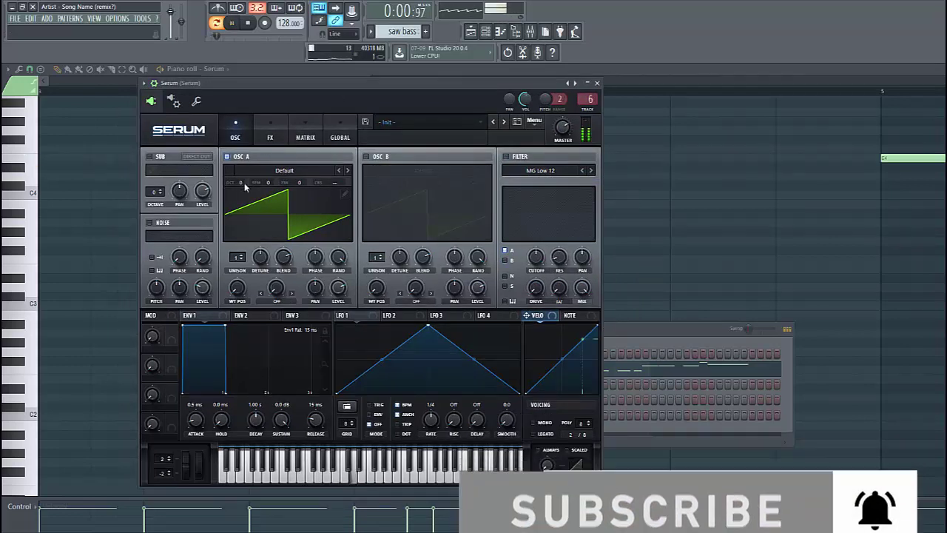
pyautogui.moveTo(242, 182); pyautogui.dragTo(242, 195)
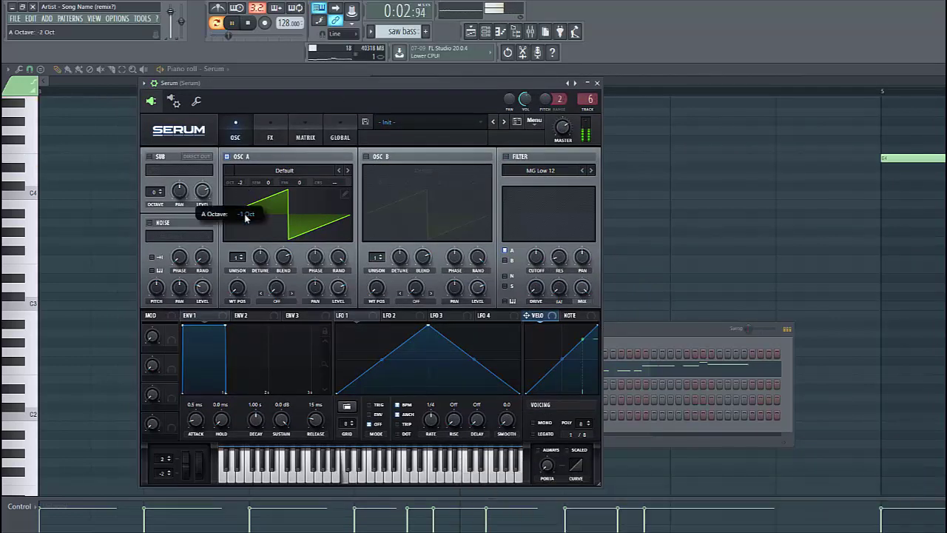
# - Enable OSC B with the Basic Shapes wavetable morphed to a square wave
pyautogui.click(365, 157)
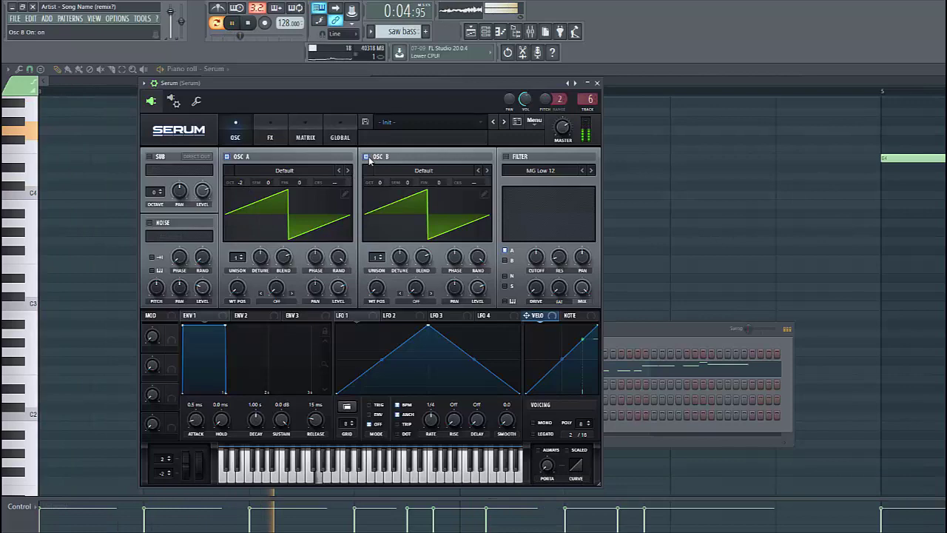
pyautogui.click(404, 169)
pyautogui.moveTo(470, 182)
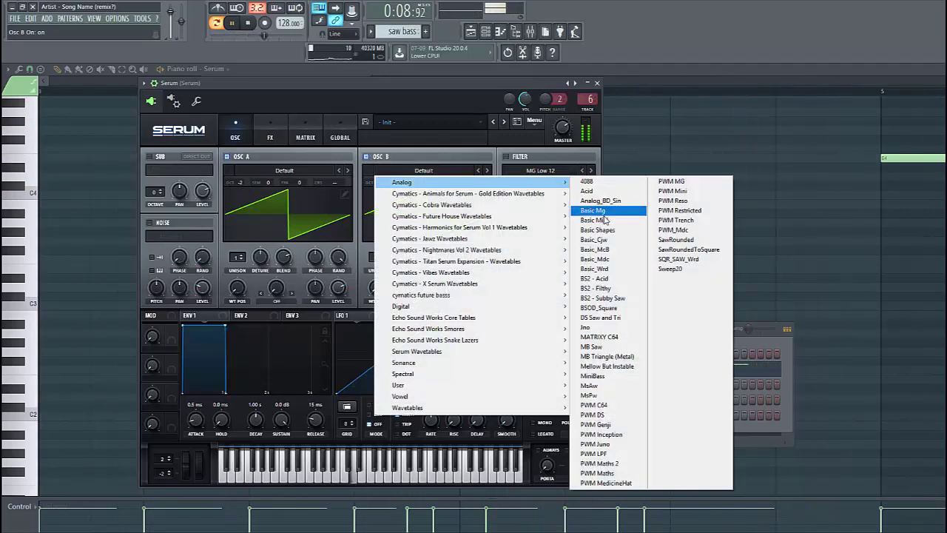
pyautogui.click(596, 229)
pyautogui.moveTo(377, 287); pyautogui.dragTo(392, 250)
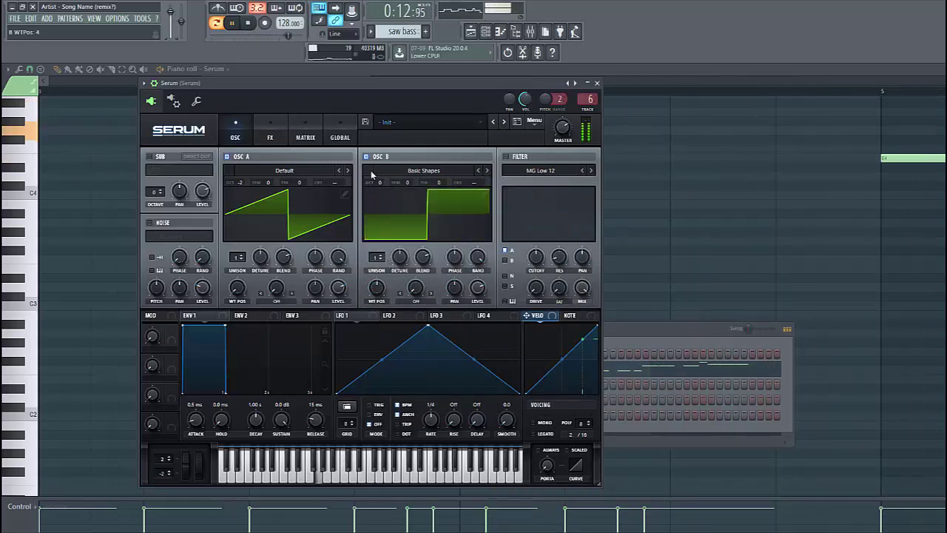
# - Drop OSC B an octave and give it 3 unison voices at 0.03 detune
pyautogui.moveTo(379, 182); pyautogui.dragTo(384, 213)
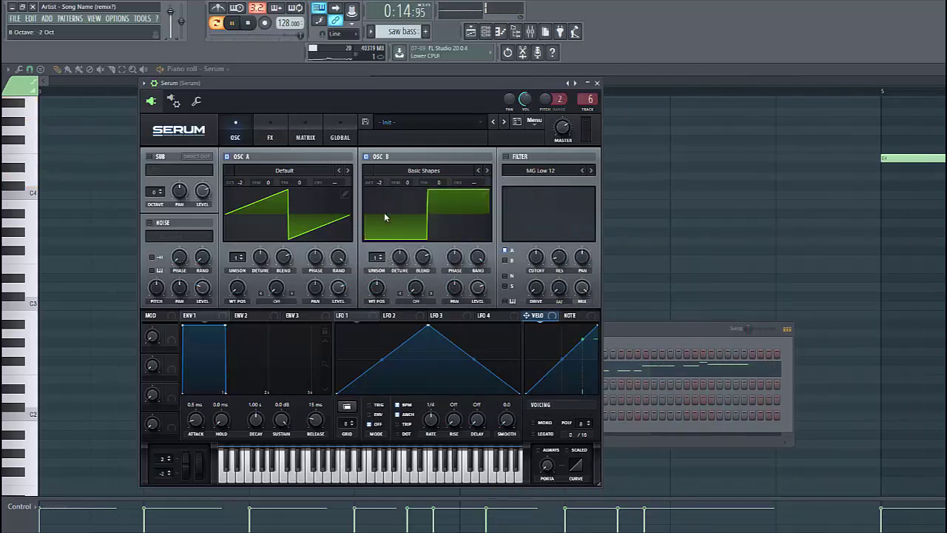
pyautogui.moveTo(376, 258); pyautogui.dragTo(380, 248)
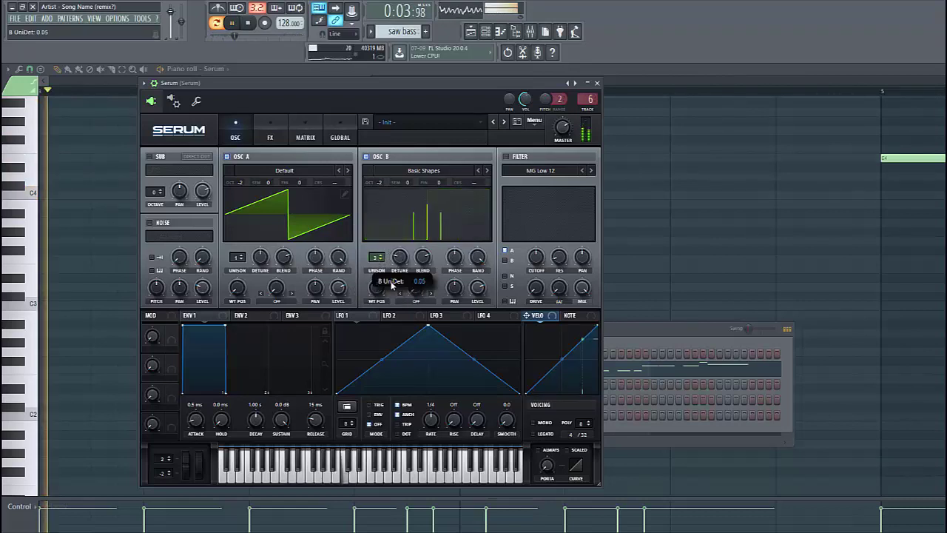
pyautogui.moveTo(401, 271); pyautogui.dragTo(390, 288)
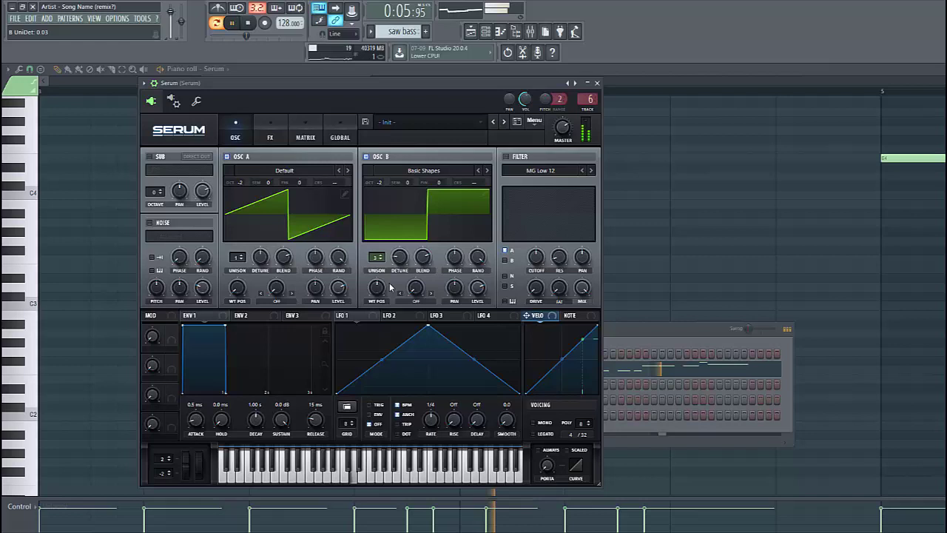
# - Set OSC A warp to AM (from B), Env 1 sustain to -15.8 dB, release to 308 ms
pyautogui.click(277, 301)
pyautogui.click(295, 265)
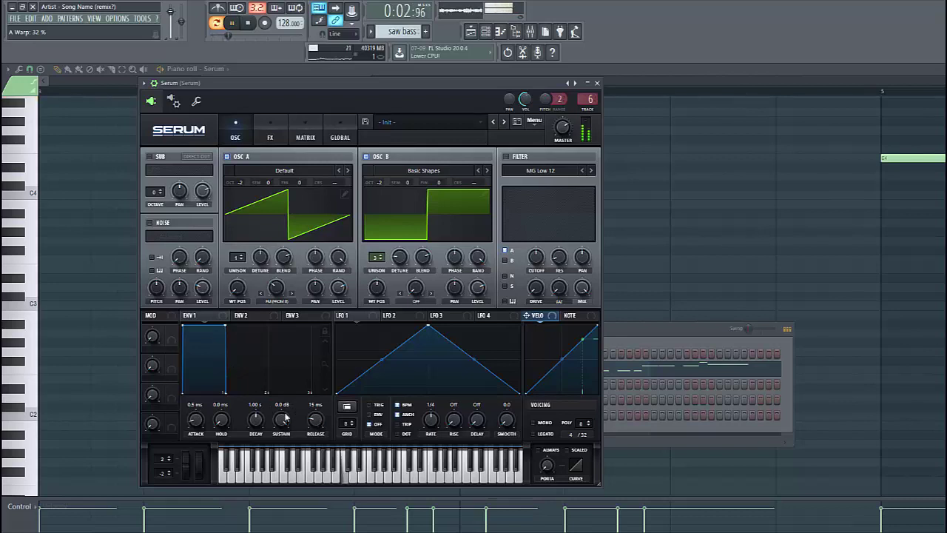
pyautogui.moveTo(285, 418)
pyautogui.mouseDown()
pyautogui.moveTo(285, 451)
pyautogui.moveTo(316, 431)
pyautogui.mouseUp()
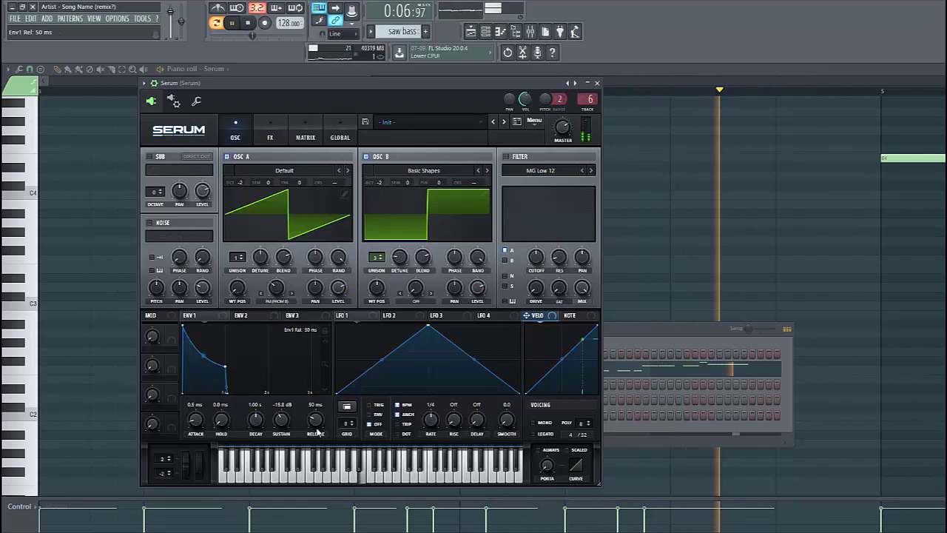
pyautogui.scroll(5, 316, 422)
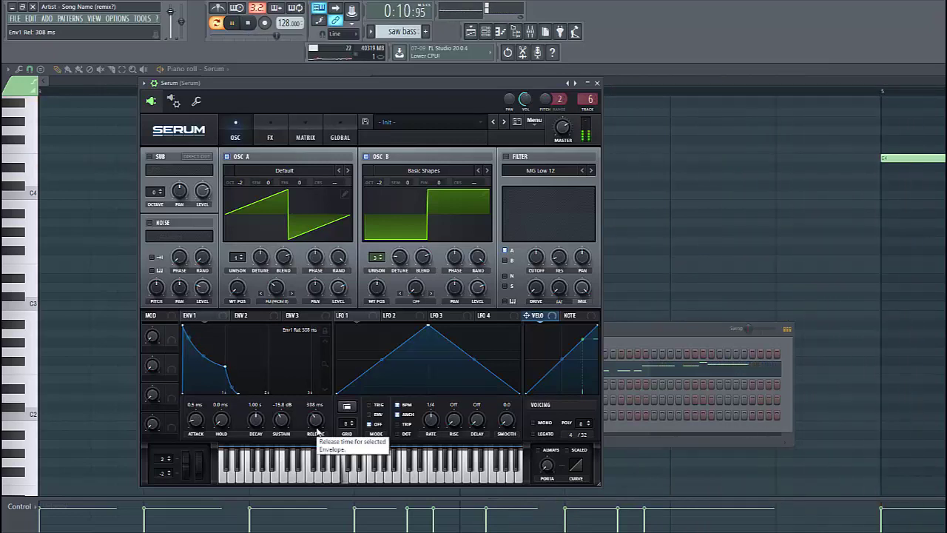
# - Enable the MG Low 24 filter on both oscillators with cutoff below 100 Hz and 29% drive
pyautogui.click(507, 157)
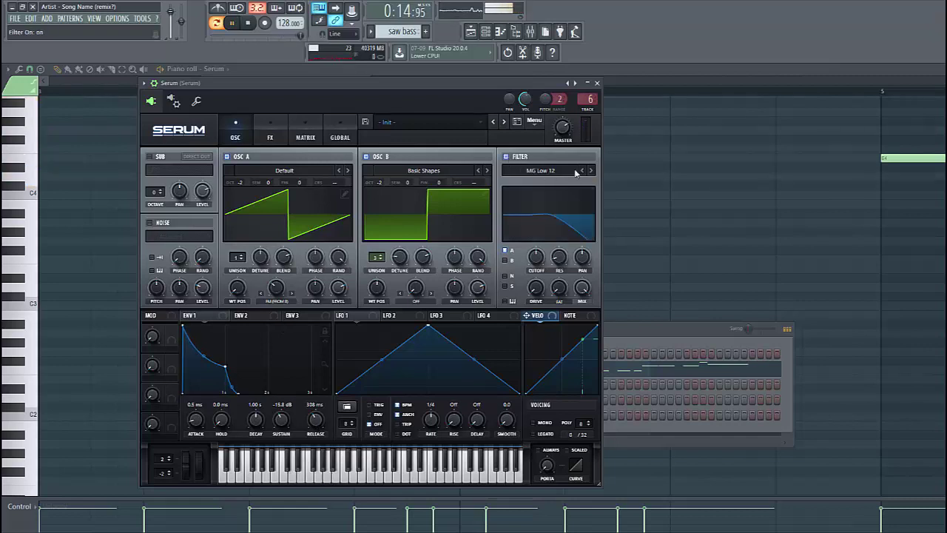
pyautogui.moveTo(534, 264); pyautogui.dragTo(528, 272)
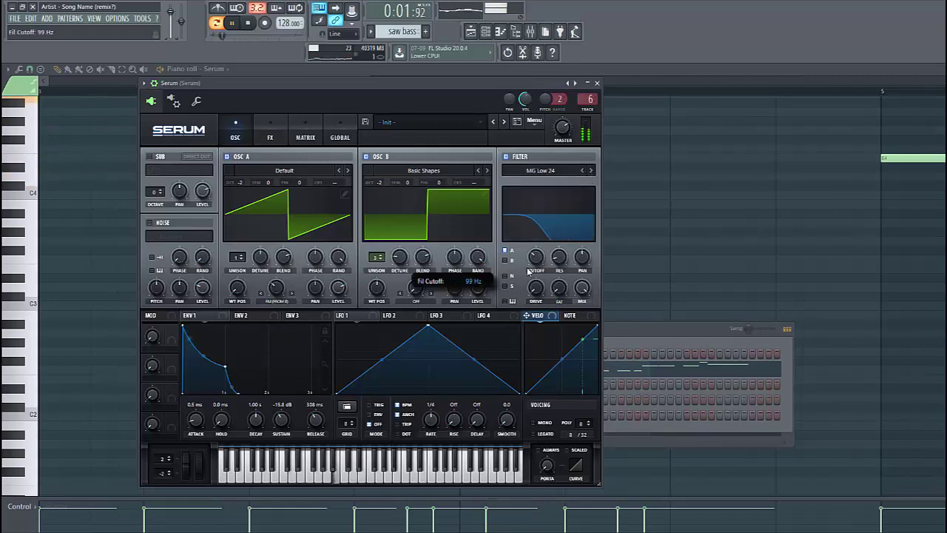
pyautogui.click(504, 260)
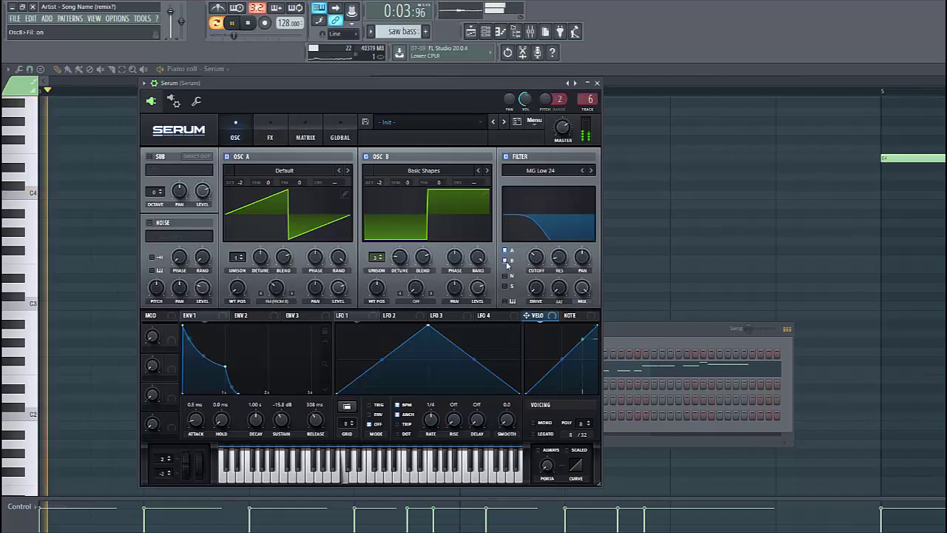
pyautogui.moveTo(540, 292); pyautogui.dragTo(540, 281)
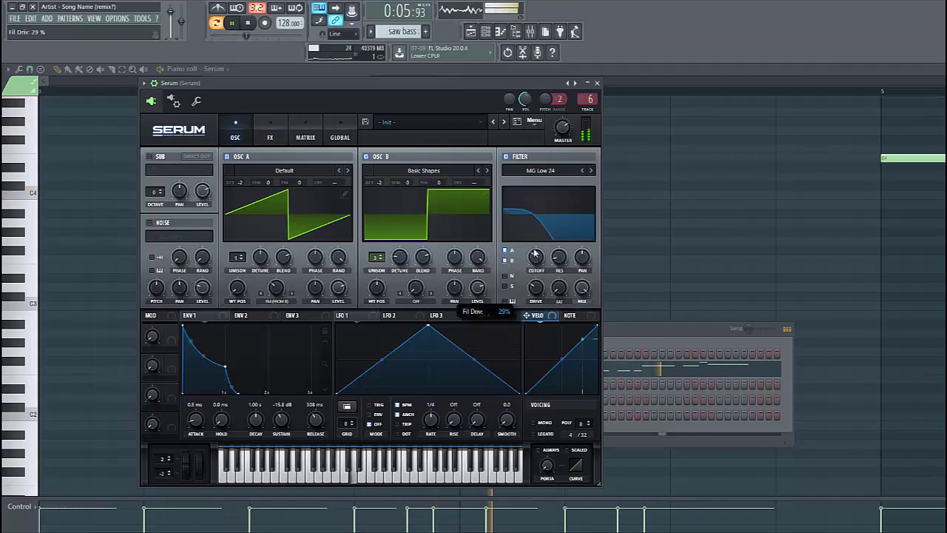
# - Route Env 1 to the filter cutoff, raise the Var knob, and set the patch to mono
pyautogui.moveTo(194, 315); pyautogui.dragTo(537, 259)
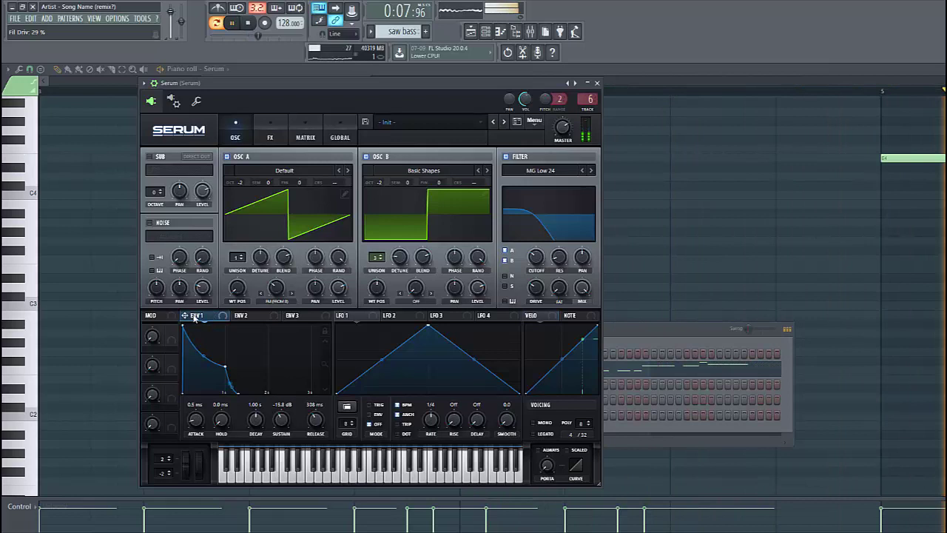
pyautogui.rightClick(527, 250)
pyautogui.click(565, 292)
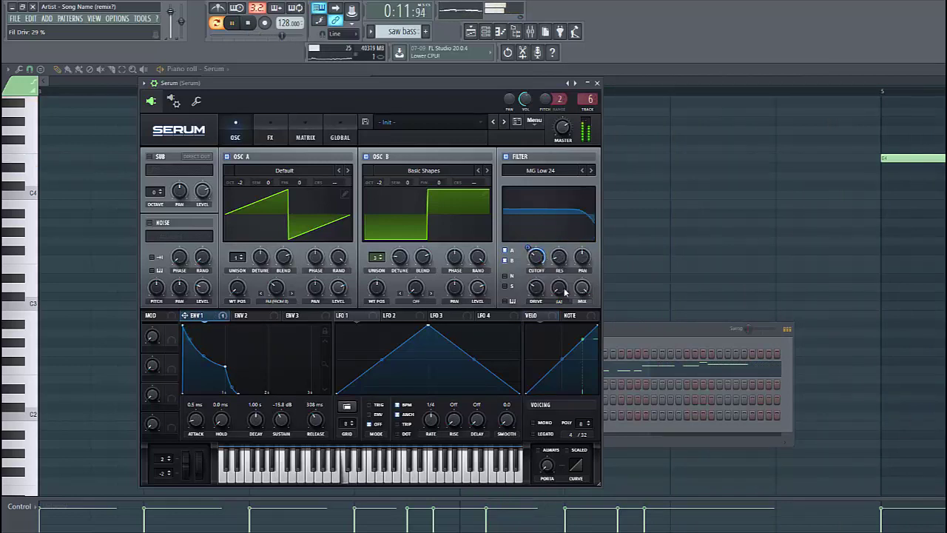
pyautogui.moveTo(565, 293); pyautogui.dragTo(558, 266)
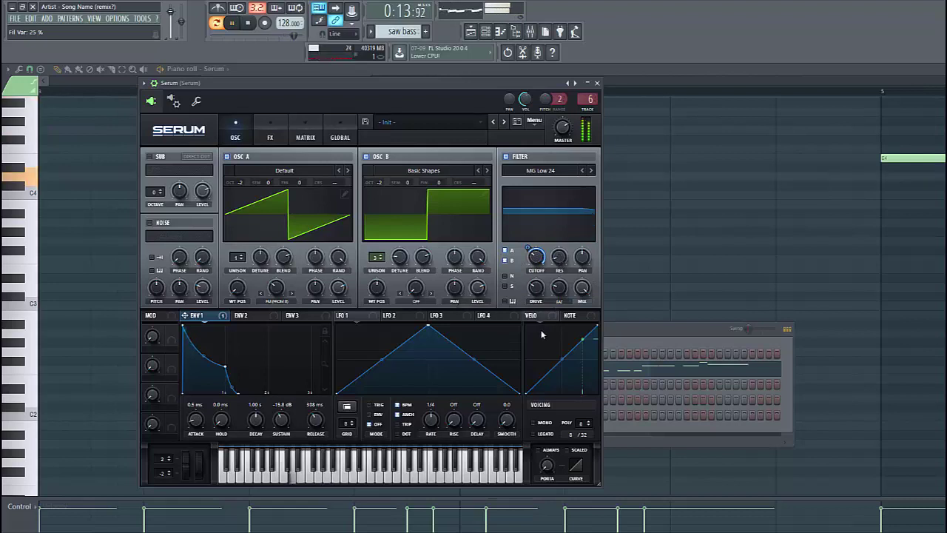
pyautogui.click(535, 423)
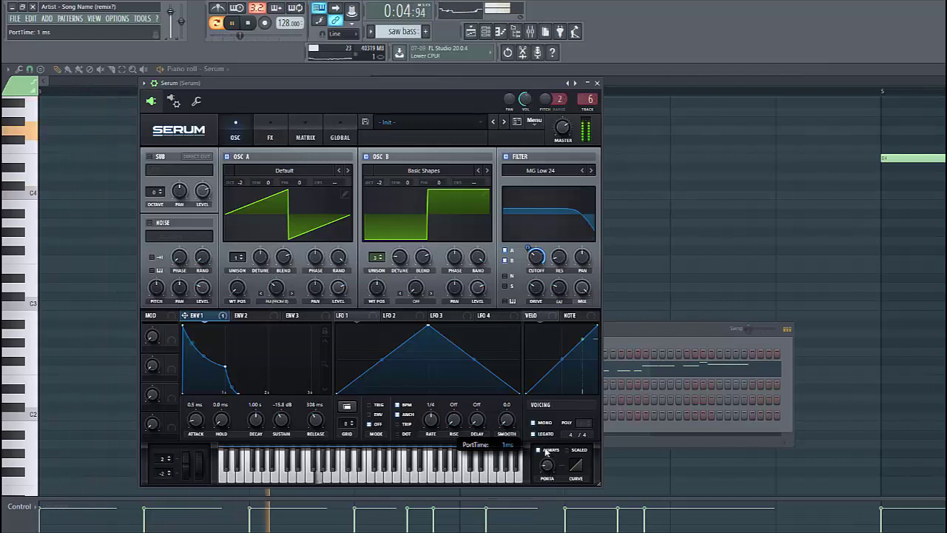
pyautogui.click(291, 317)
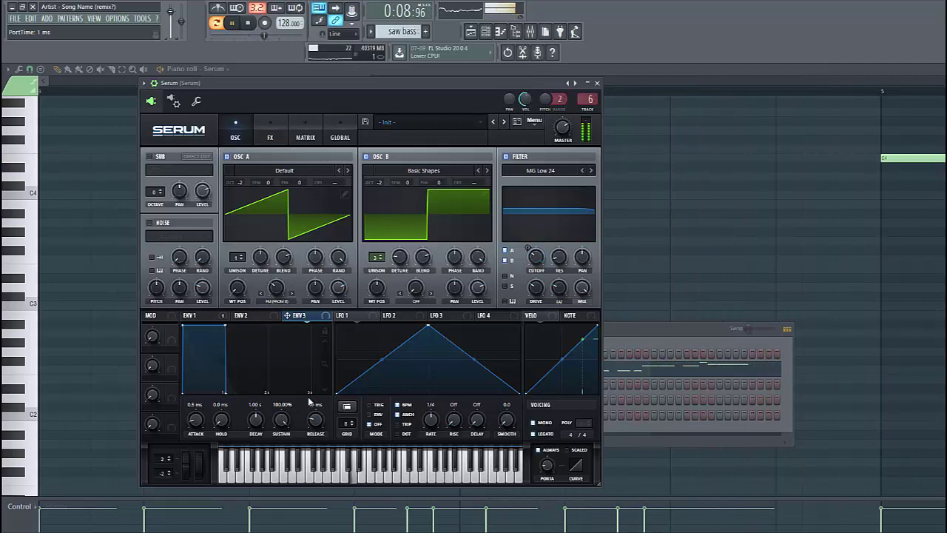
# - Shape Env 3 into a pitch punch with 0% sustain and about 31 ms decay
pyautogui.moveTo(281, 419)
pyautogui.mouseDown()
pyautogui.moveTo(281, 444)
pyautogui.moveTo(252, 429)
pyautogui.moveTo(246, 442)
pyautogui.mouseUp()
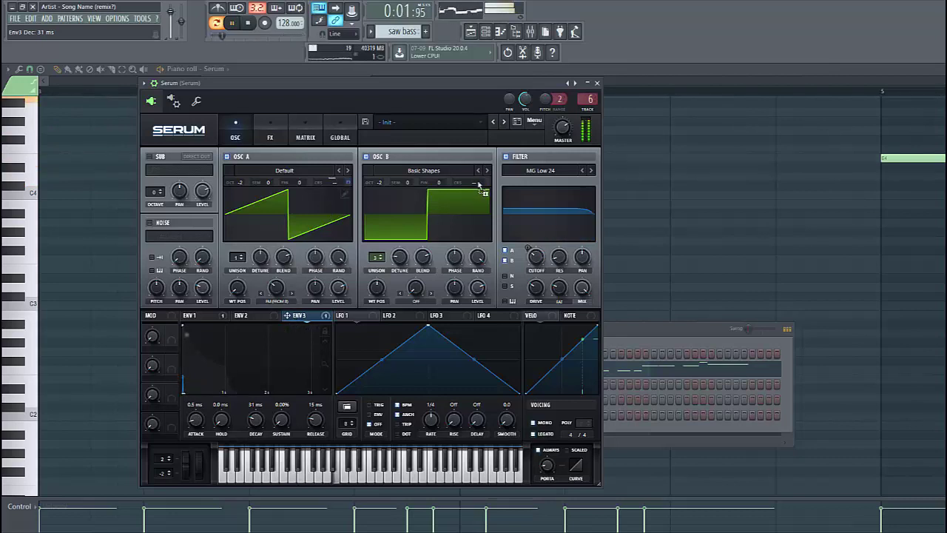
pyautogui.click(305, 133)
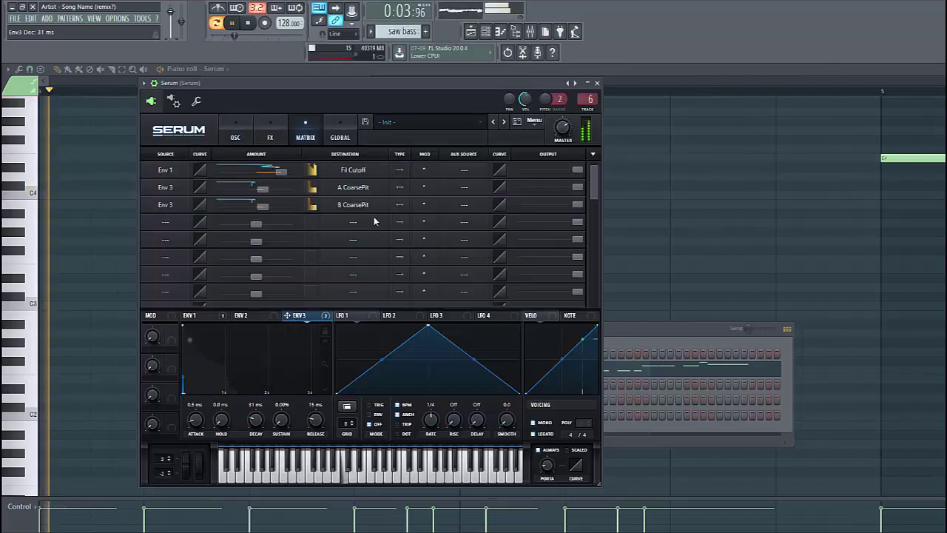
pyautogui.click(235, 133)
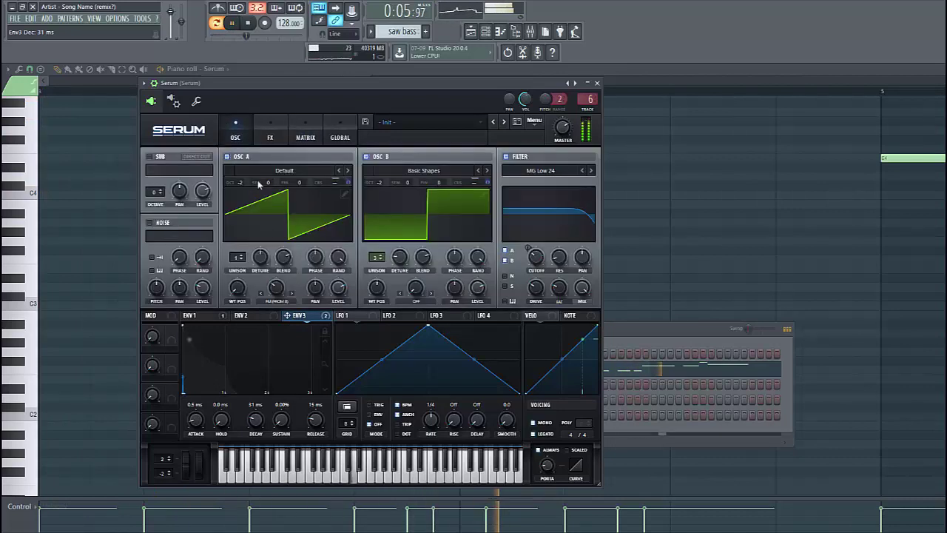
pyautogui.rightClick(282, 320)
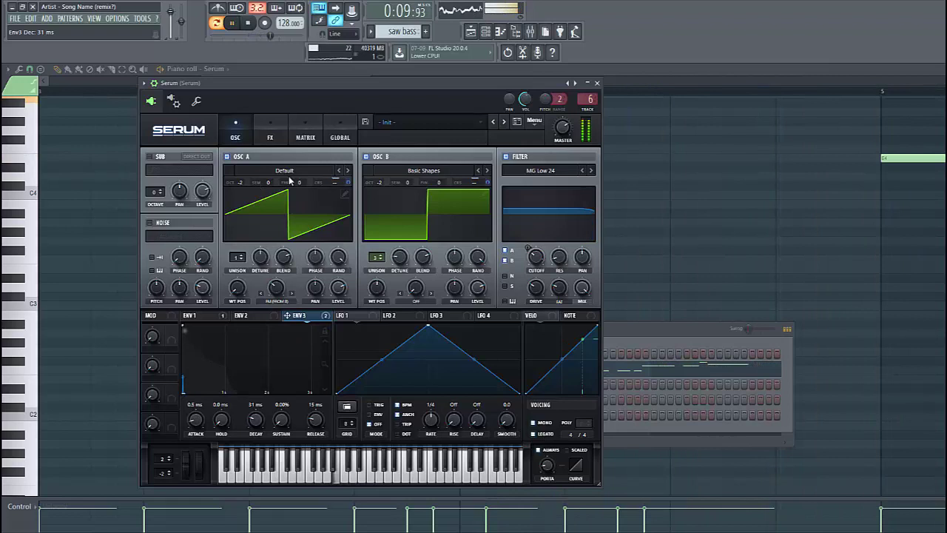
# - Enable Hyper/Dimension at 18% mix and about 20% size, and switch on Distortion
pyautogui.click(273, 136)
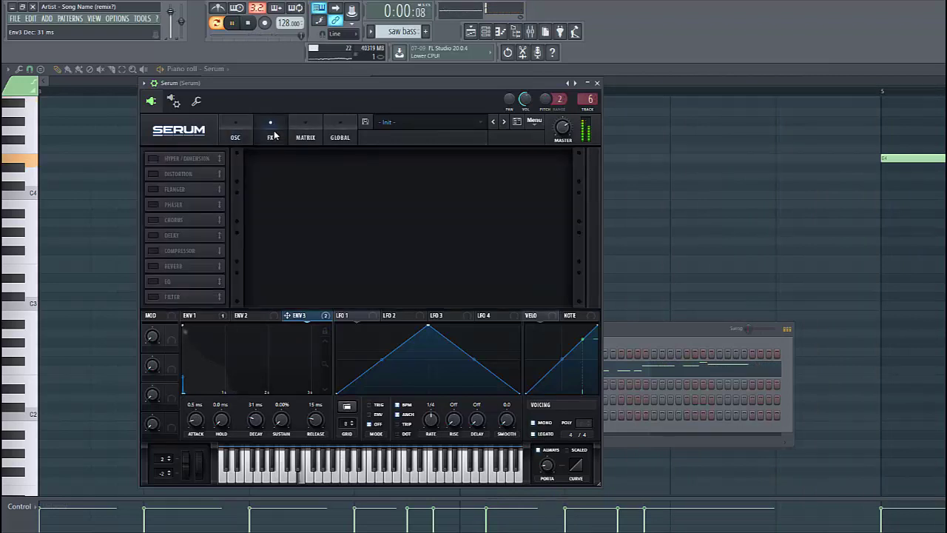
pyautogui.click(153, 159)
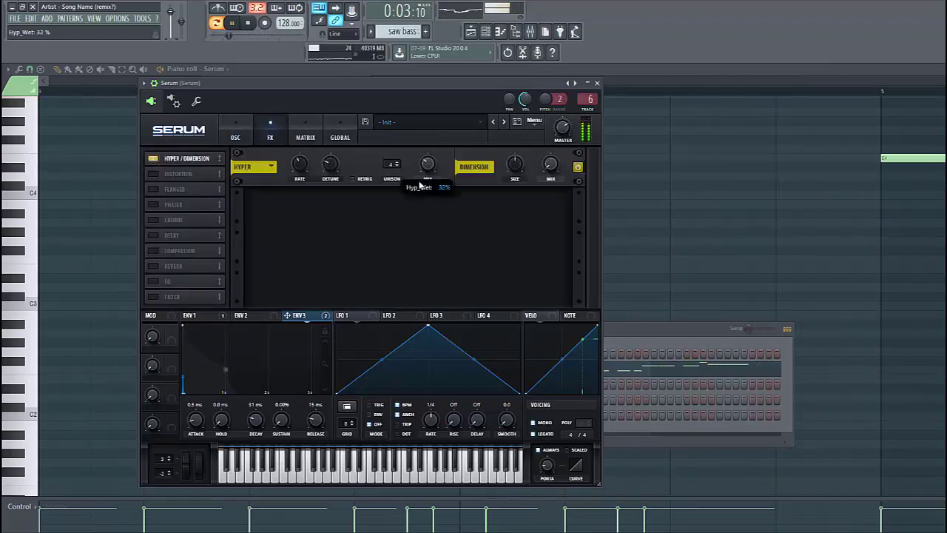
pyautogui.moveTo(420, 184); pyautogui.dragTo(413, 192)
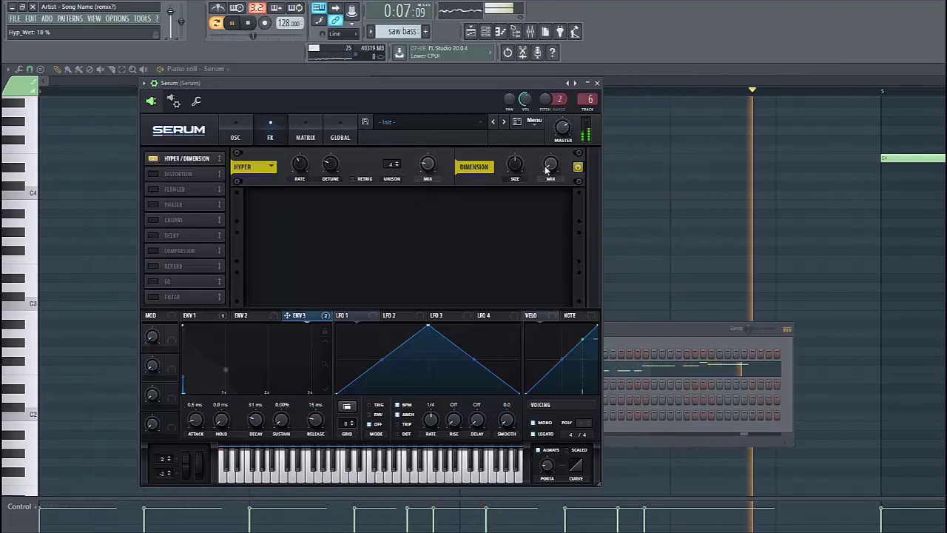
pyautogui.moveTo(517, 168); pyautogui.dragTo(508, 193)
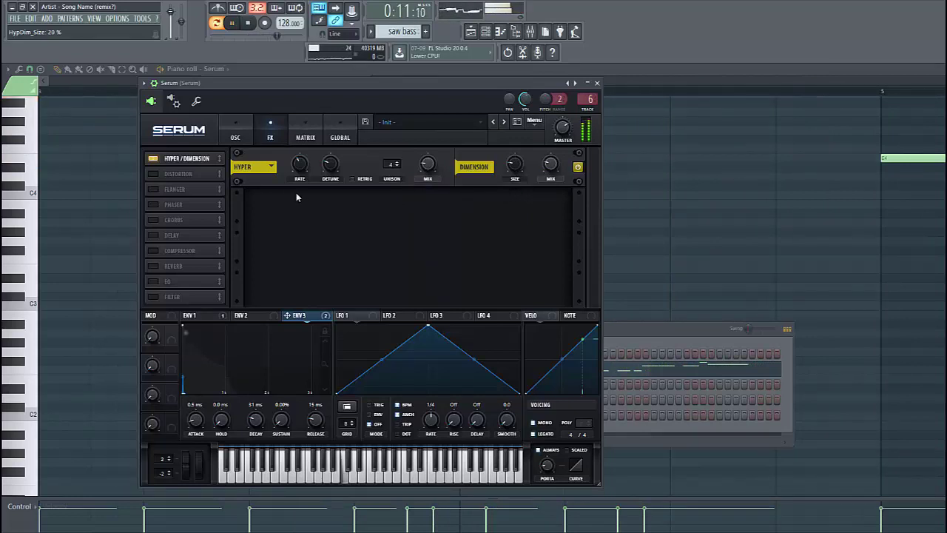
pyautogui.click(153, 174)
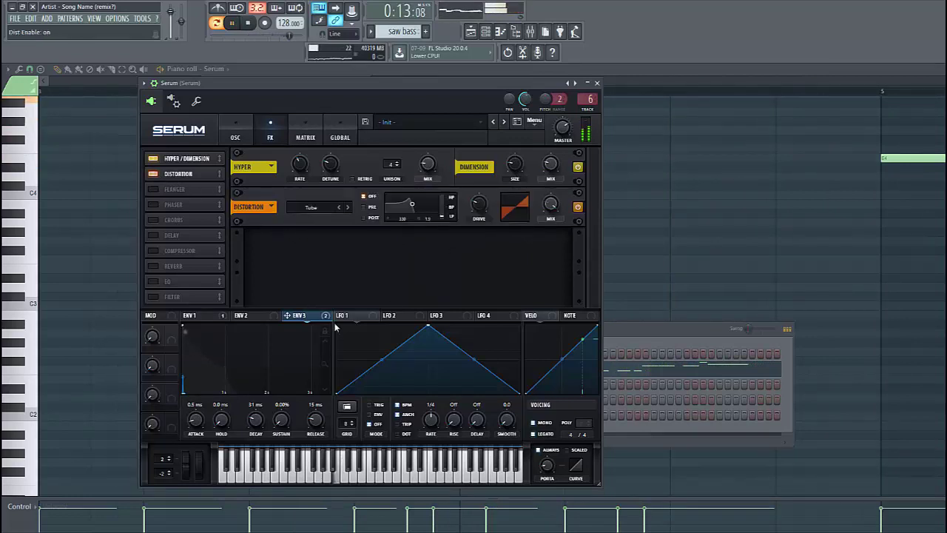
# - Route Env 1 to the distortion drive and switch the mode from Tube to HardClip
pyautogui.moveTo(185, 315)
pyautogui.mouseDown()
pyautogui.moveTo(479, 204)
pyautogui.moveTo(477, 216)
pyautogui.moveTo(469, 204)
pyautogui.mouseUp()
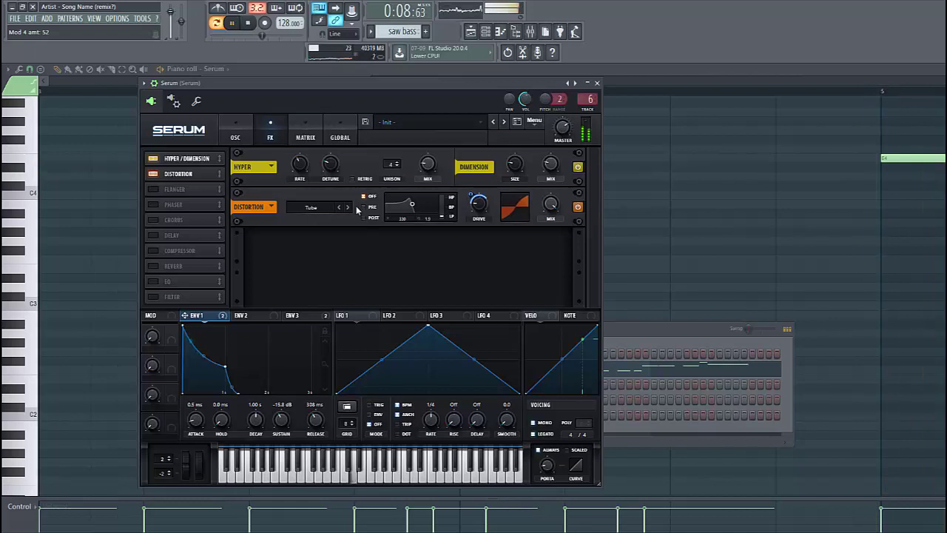
pyautogui.click(347, 207)
pyautogui.click(348, 207)
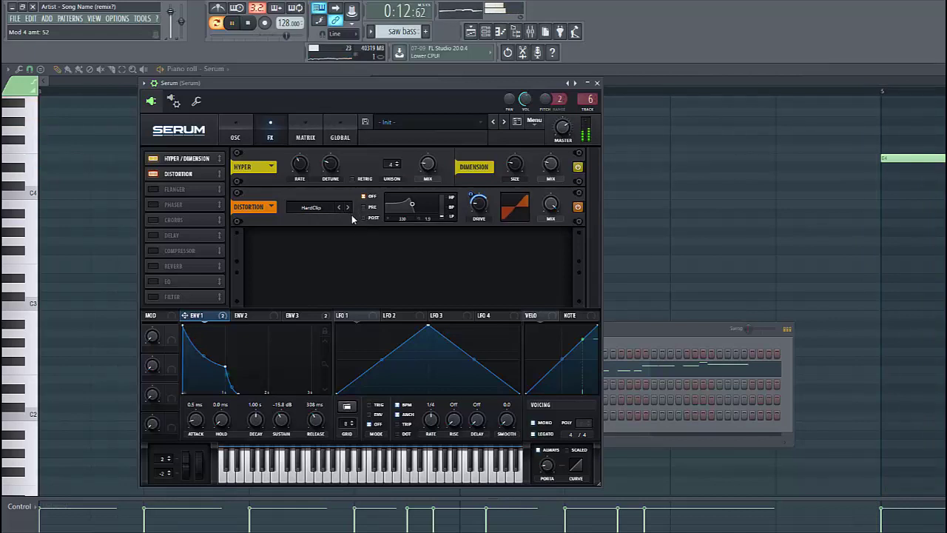
# - Enable the multiband compressor and raise its makeup gain to 12.2 dB
pyautogui.click(153, 251)
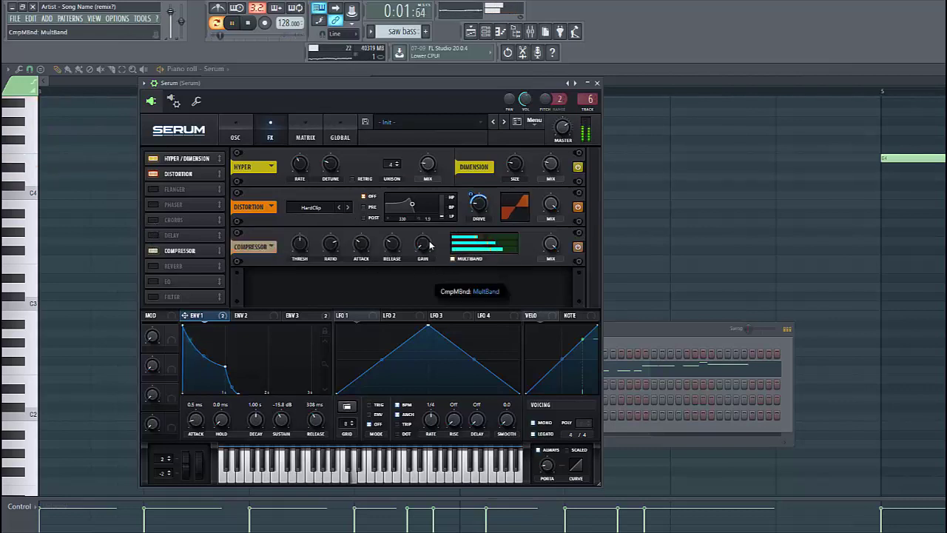
pyautogui.moveTo(422, 245); pyautogui.dragTo(425, 226)
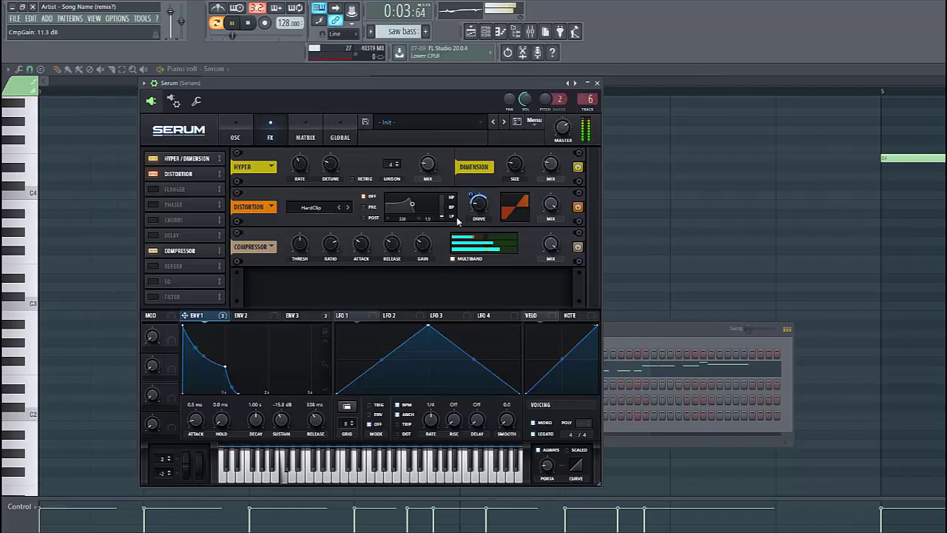
pyautogui.moveTo(480, 239); pyautogui.dragTo(416, 255)
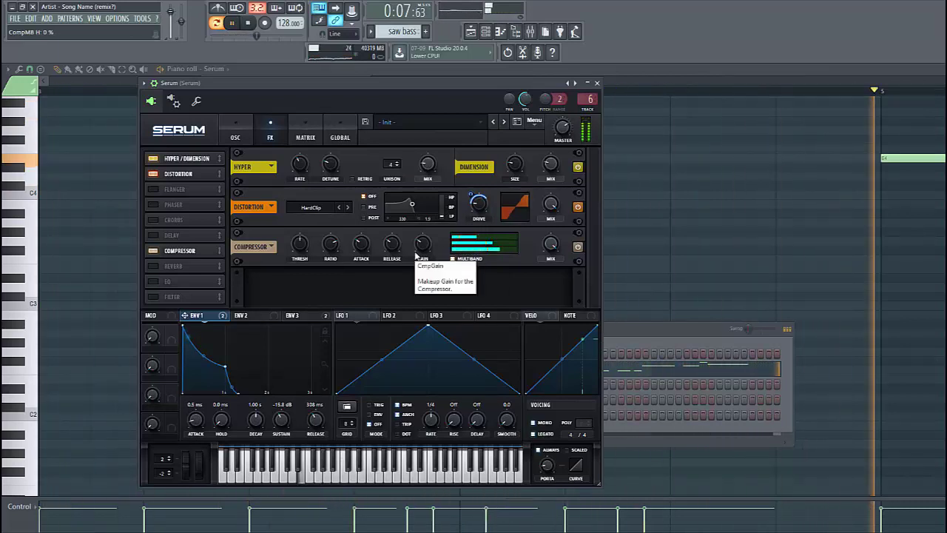
pyautogui.moveTo(414, 255); pyautogui.dragTo(398, 259)
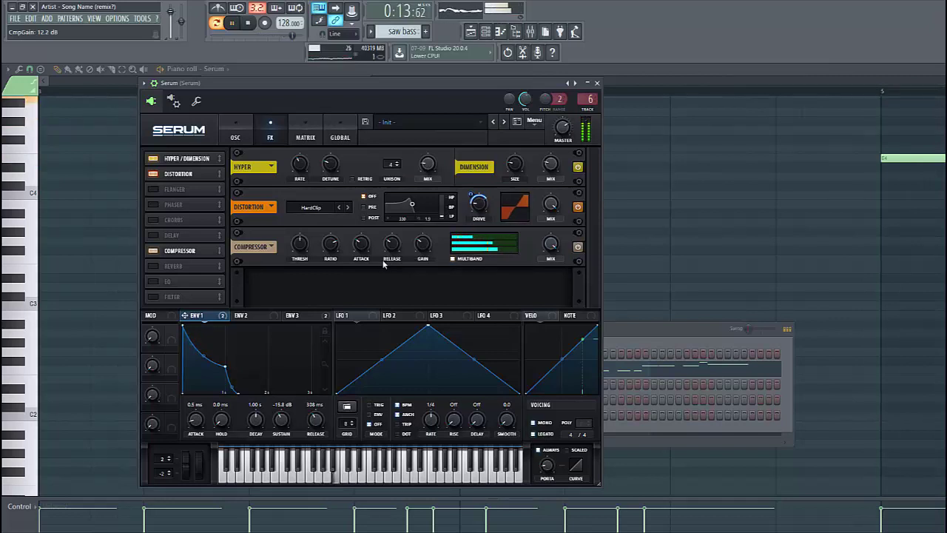
# - Enable the EQ, boost its high band near 806 Hz, and modulate that gain with Env 1
pyautogui.click(153, 281)
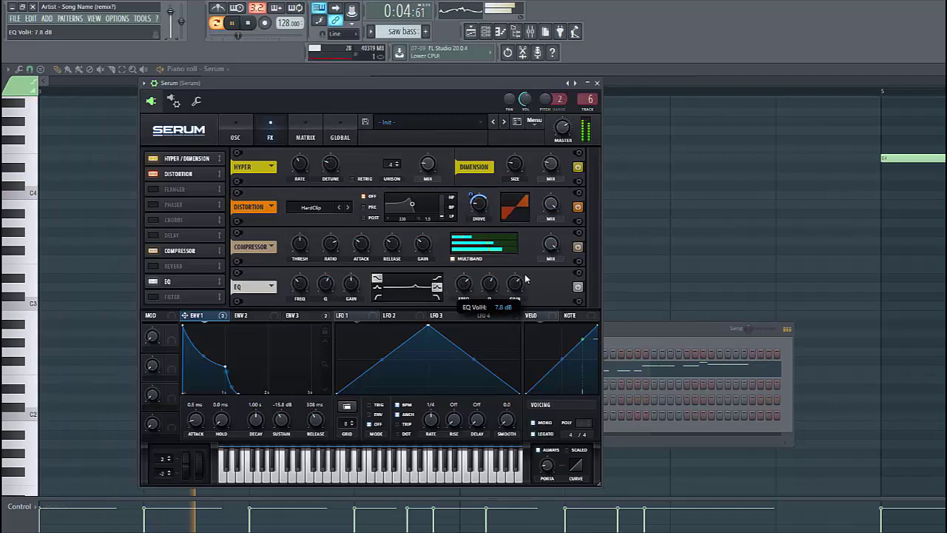
pyautogui.moveTo(515, 285); pyautogui.dragTo(527, 271)
pyautogui.moveTo(464, 283)
pyautogui.mouseDown()
pyautogui.moveTo(459, 299)
pyautogui.moveTo(466, 293)
pyautogui.mouseUp()
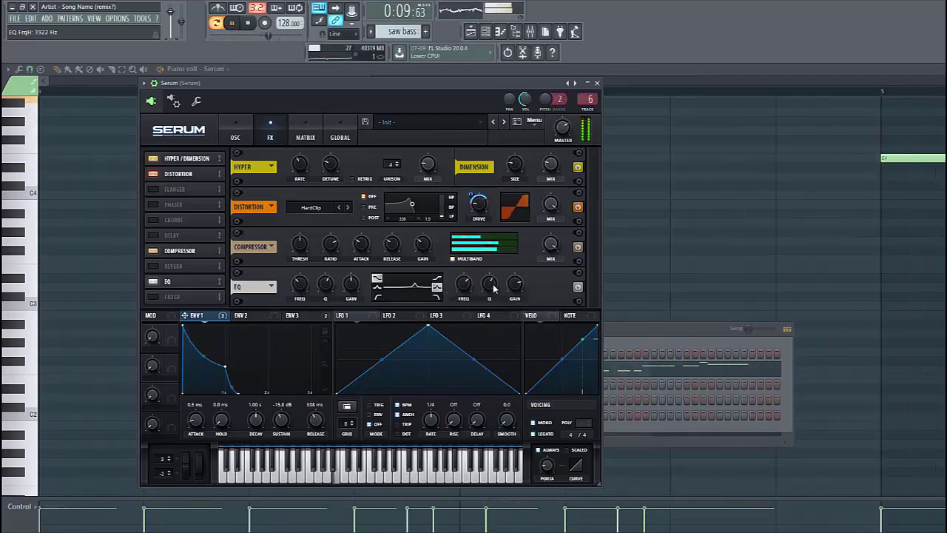
pyautogui.moveTo(501, 318); pyautogui.dragTo(501, 314)
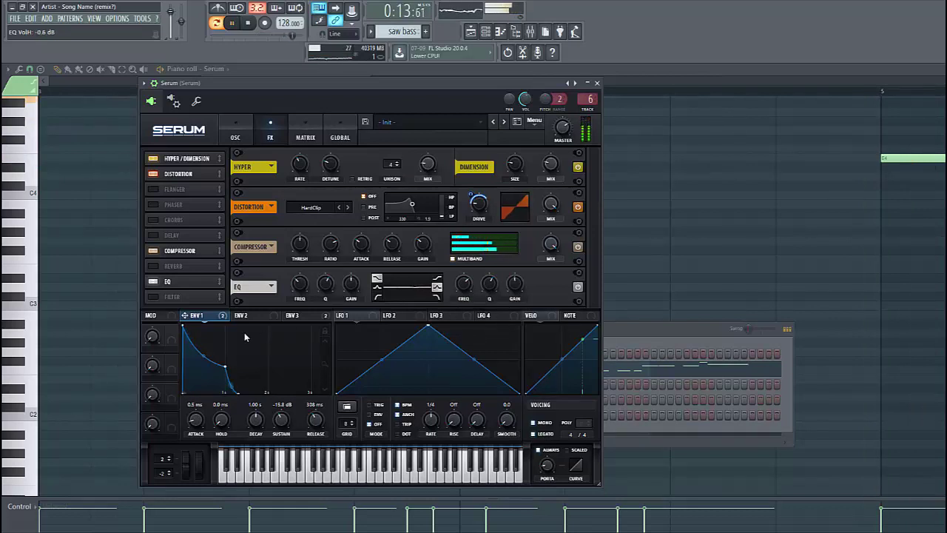
pyautogui.moveTo(185, 315); pyautogui.dragTo(506, 286)
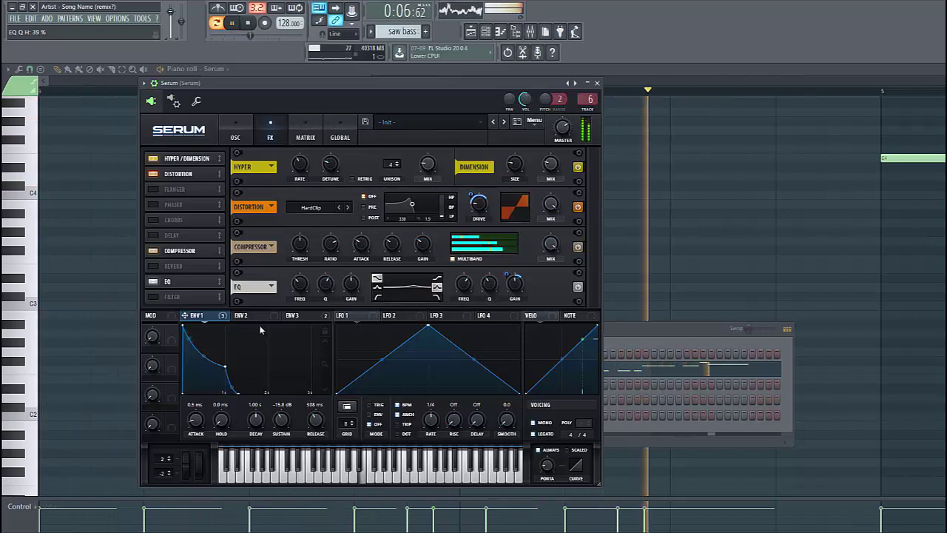
# - Enable the reverb after the EQ with decay shortened to about 2.9 s
pyautogui.moveTo(180, 279); pyautogui.dragTo(180, 269)
pyautogui.click(152, 281)
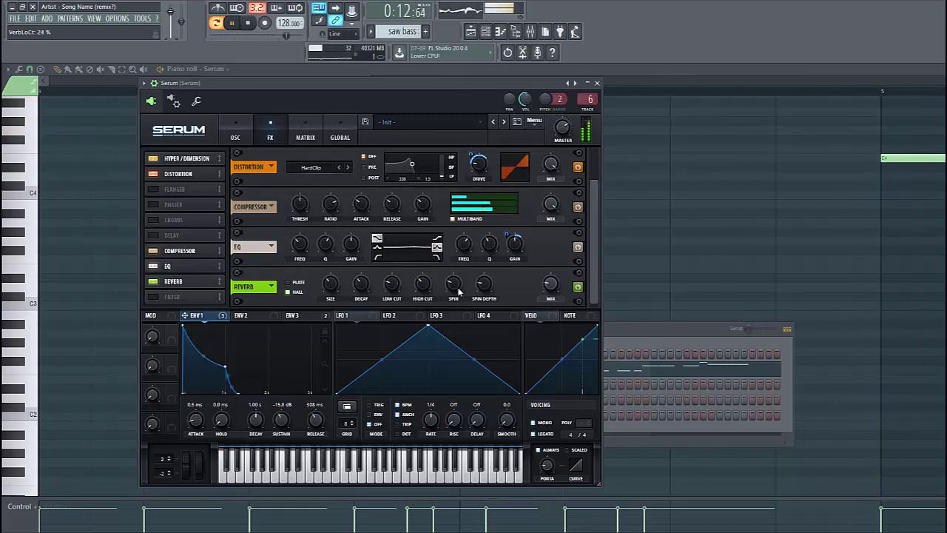
pyautogui.moveTo(361, 287); pyautogui.dragTo(363, 294)
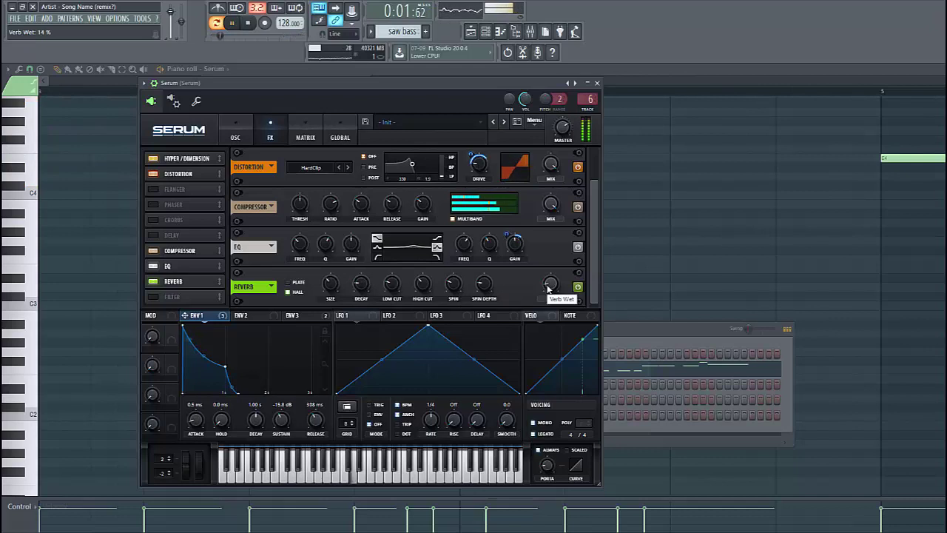
# - Enable Serum's Chorus (18% mix), move it below Reverb as the final effect, and stop playback
pyautogui.click(153, 220)
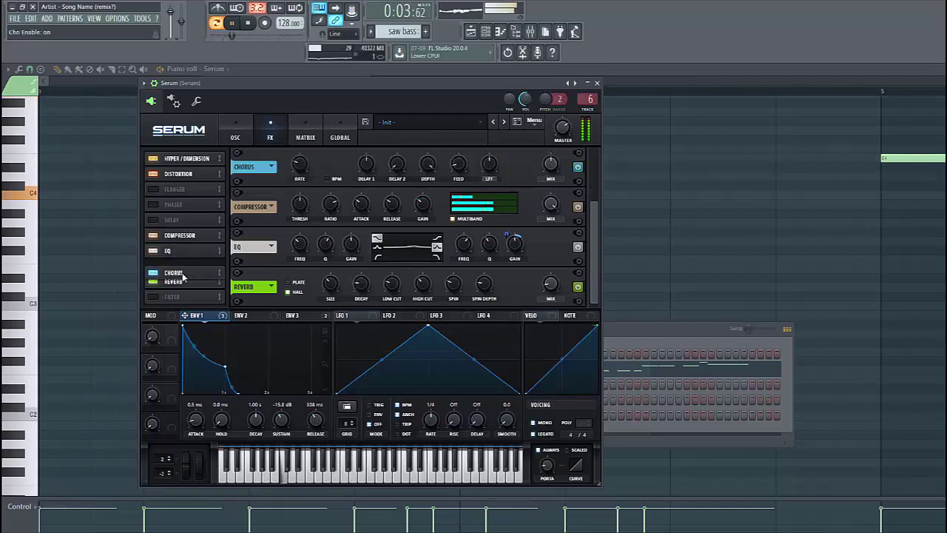
pyautogui.moveTo(173, 220); pyautogui.dragTo(180, 285)
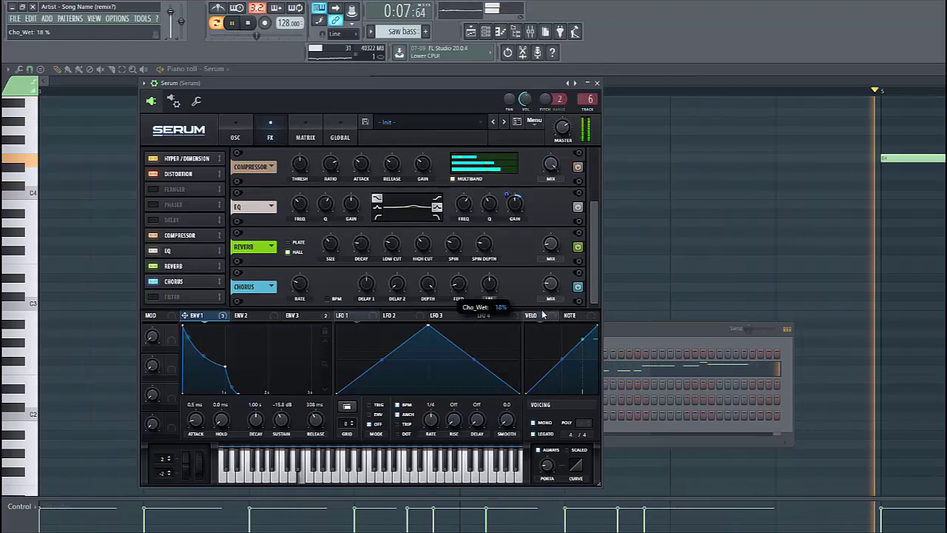
pyautogui.click(233, 22)
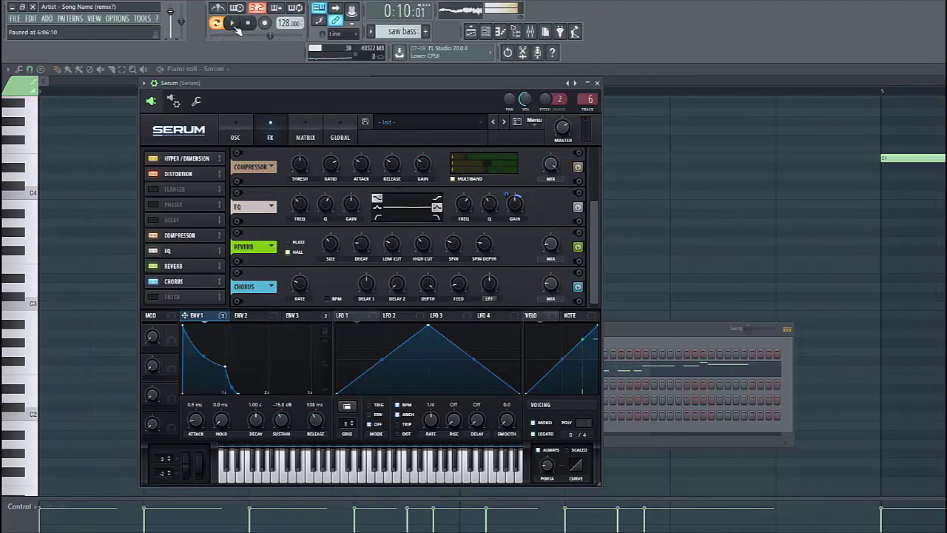